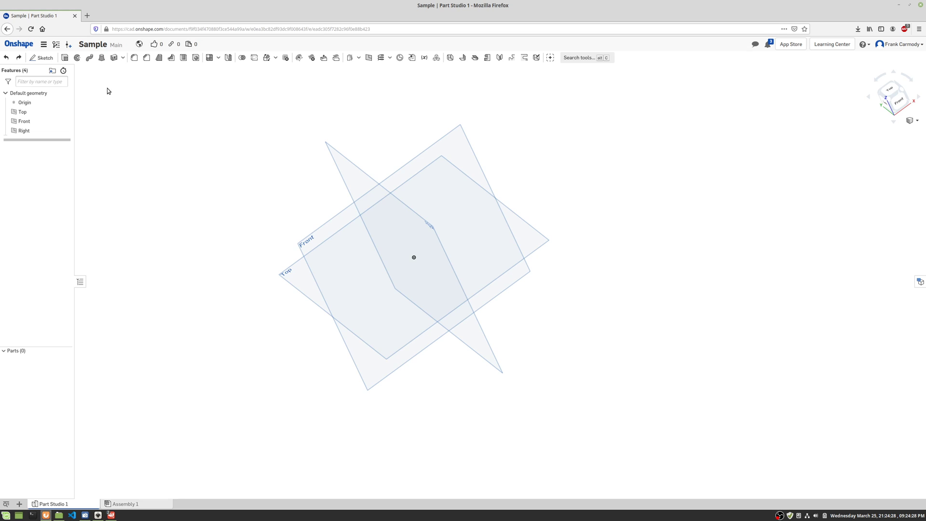
# Start a new sketch on the Top plane.
pyautogui.click(45, 58)
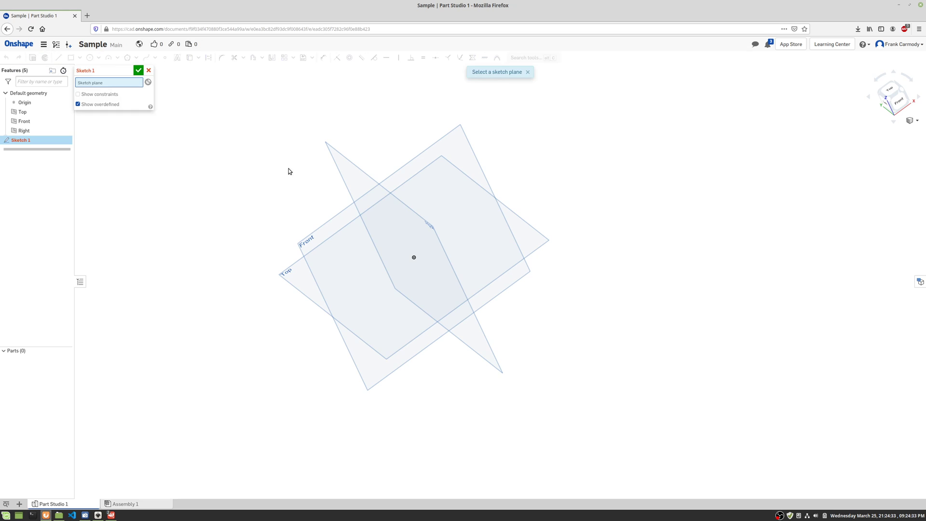
pyautogui.click(303, 291)
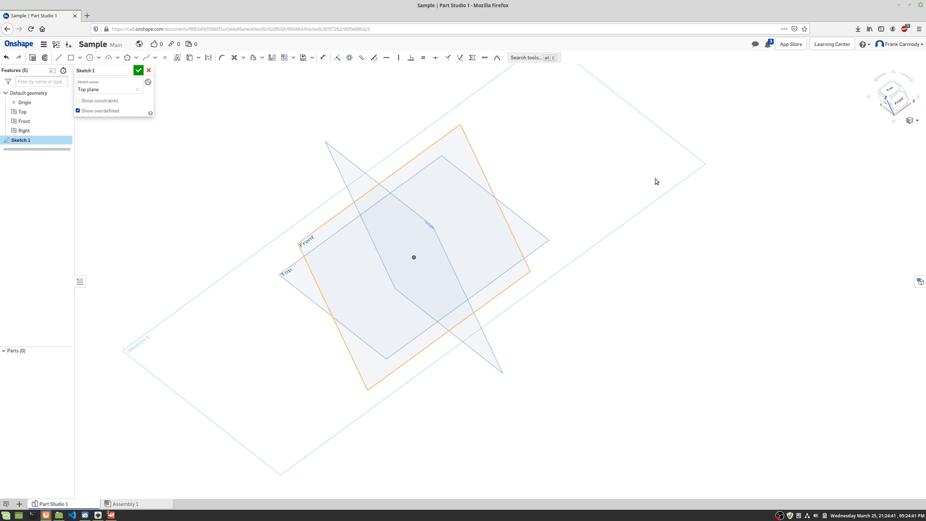
# View the Top plane face-on and hide the Top, Front and Right planes.
pyautogui.click(897, 95)
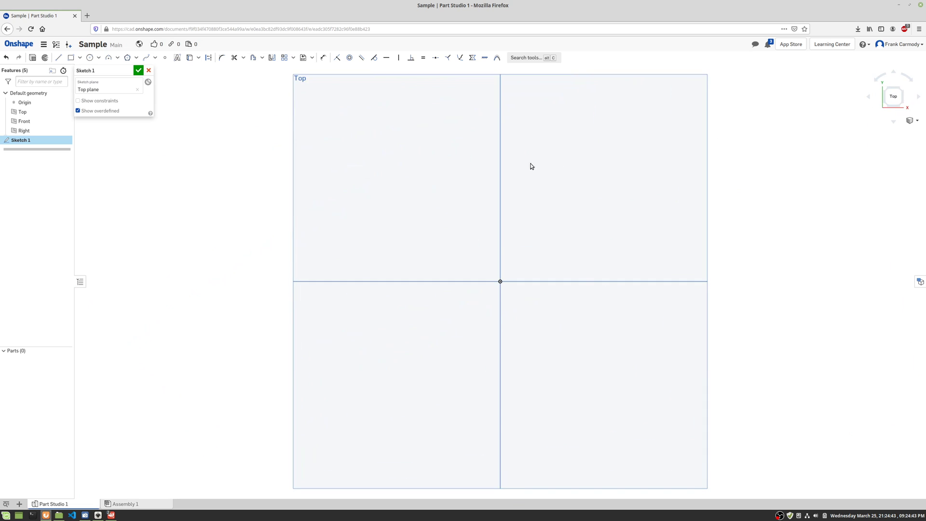
pyautogui.scroll(-5, 524, 166)
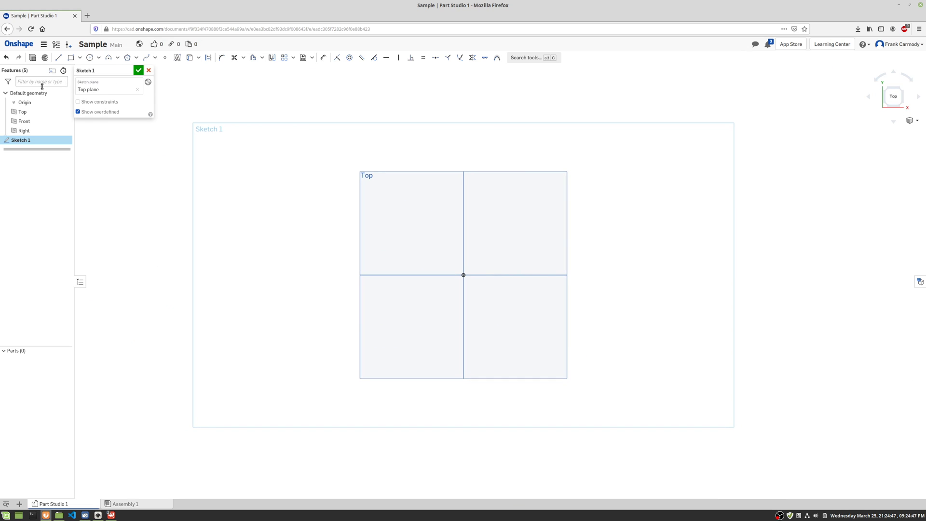
pyautogui.click(69, 111)
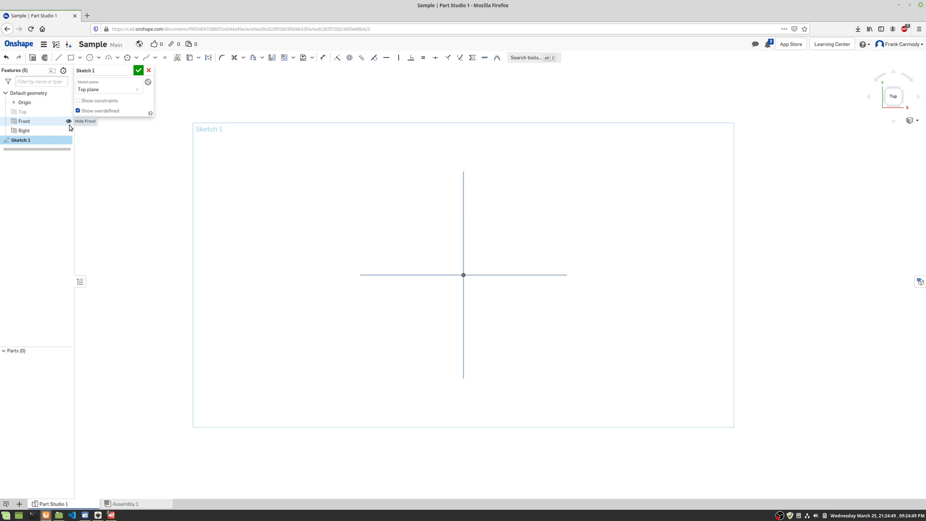
pyautogui.click(69, 122)
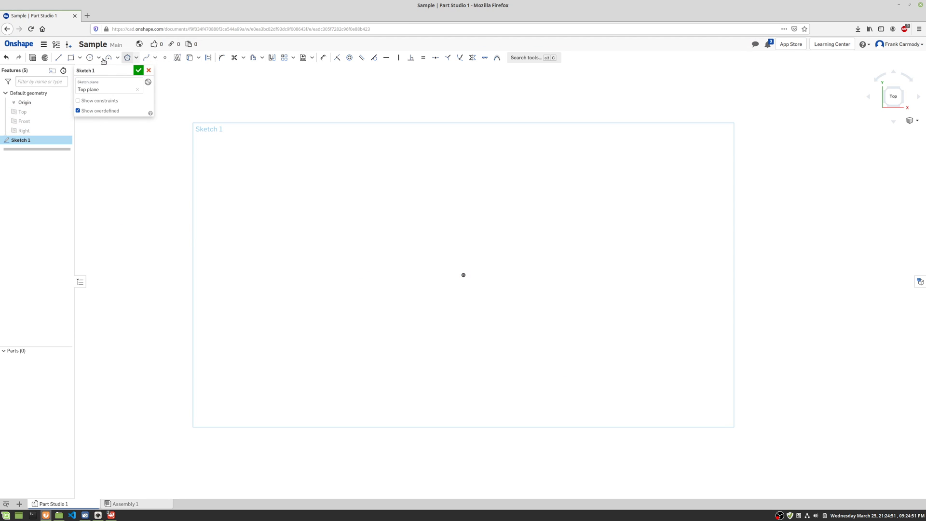
# Draw a centre-point circle on the origin, undoing a first misplaced attempt.
pyautogui.click(90, 58)
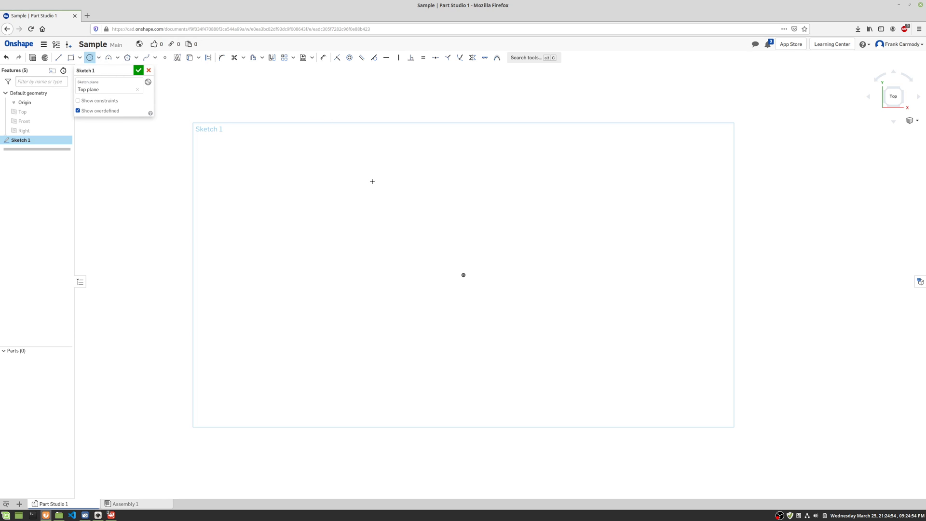
pyautogui.click(413, 253)
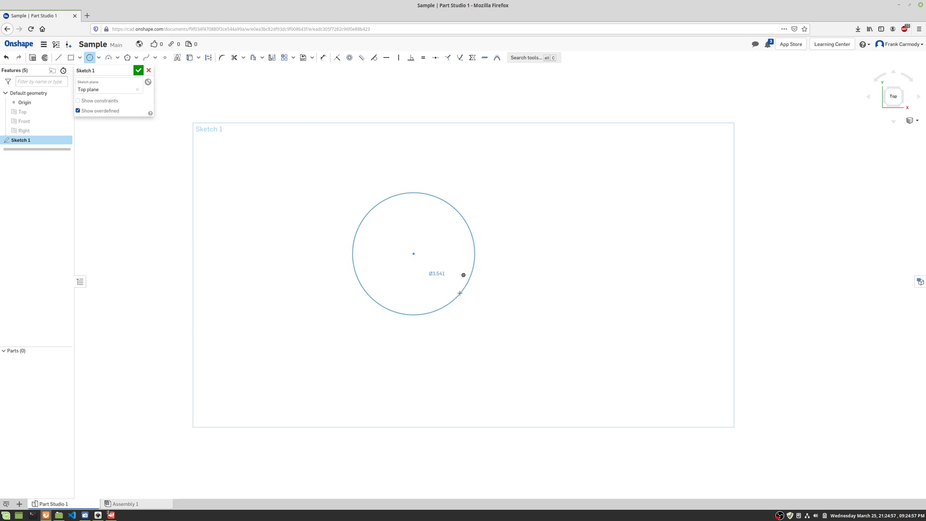
pyautogui.click(459, 212)
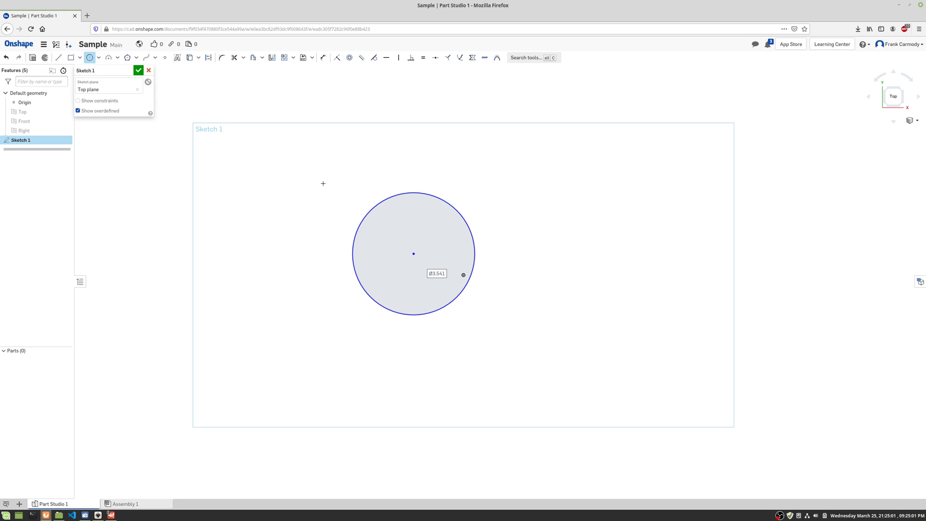
pyautogui.press('Escape')
pyautogui.hotkey('ctrl', 'z')
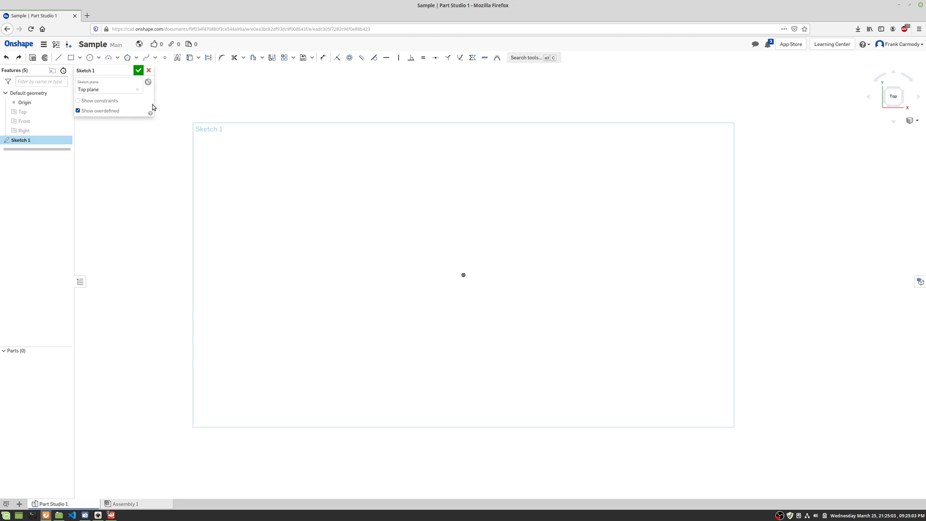
pyautogui.click(90, 58)
pyautogui.click(464, 275)
pyautogui.click(524, 262)
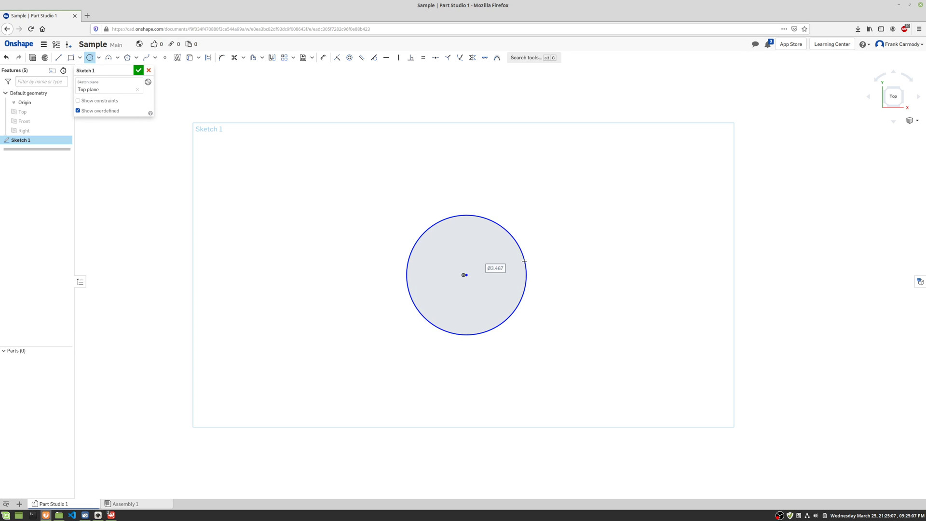
# Dimension the circle to a diameter of 1.
pyautogui.click(323, 58)
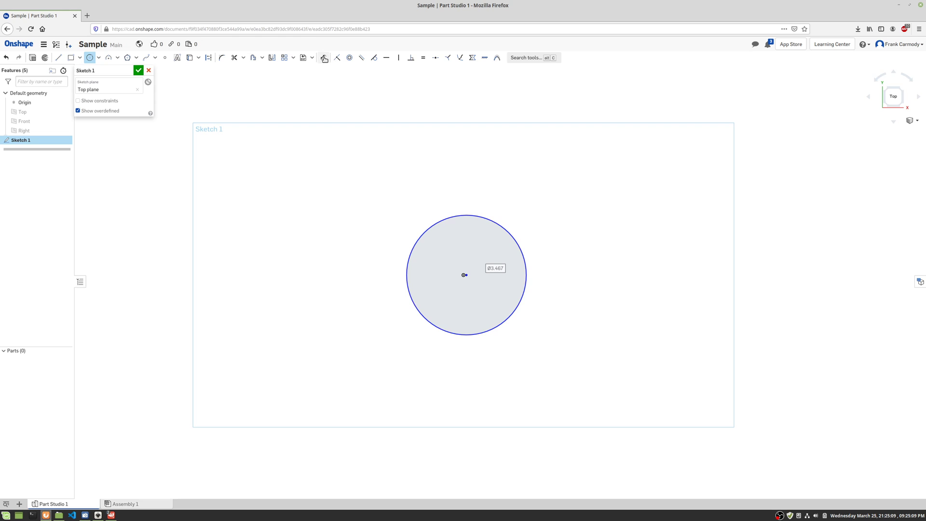
pyautogui.click(496, 221)
pyautogui.click(559, 215)
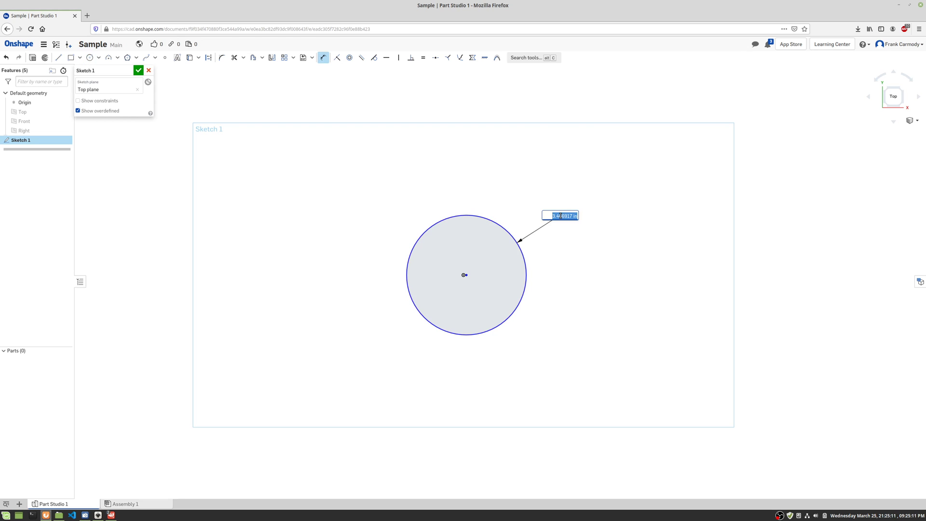
pyautogui.write('1')
pyautogui.press('Return')
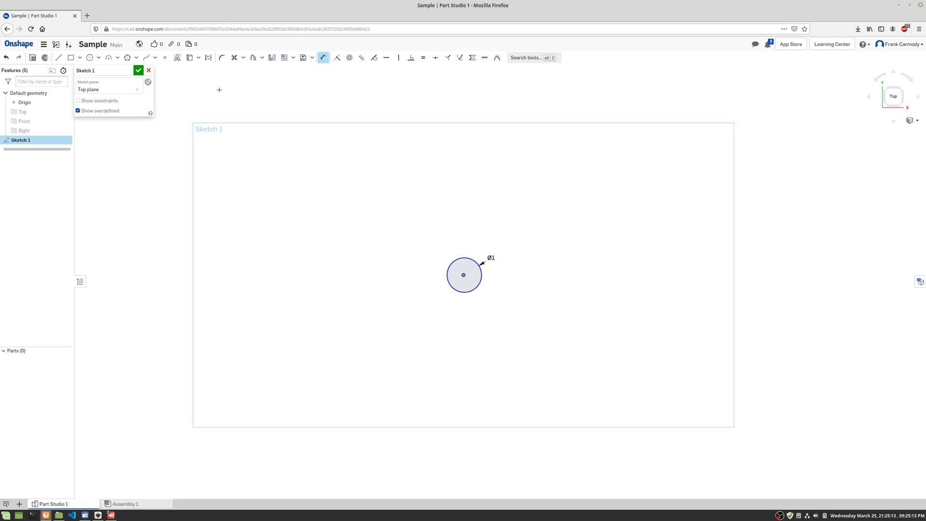
# Draw a small rectangle from the circle's centre to its lower right, dismissing the context menu.
pyautogui.click(71, 57)
pyautogui.click(464, 275)
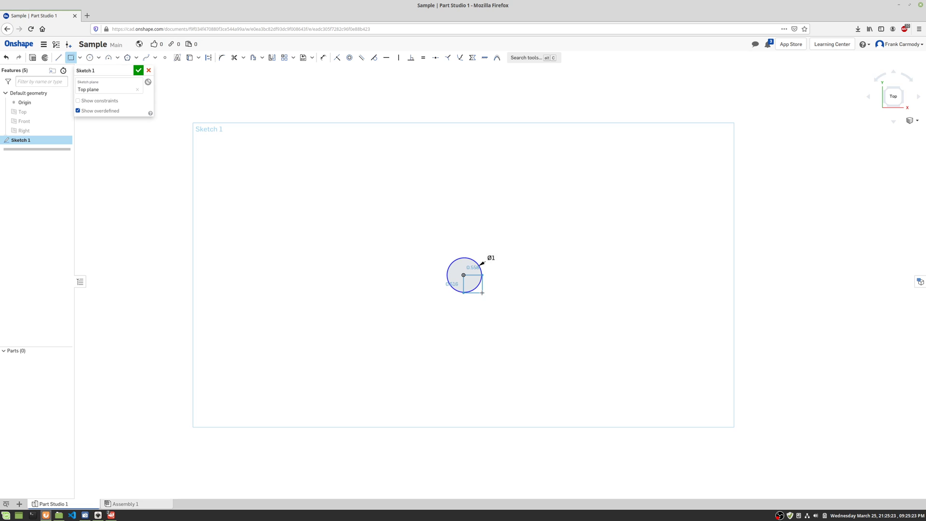
pyautogui.click(482, 292)
pyautogui.rightClick(522, 290)
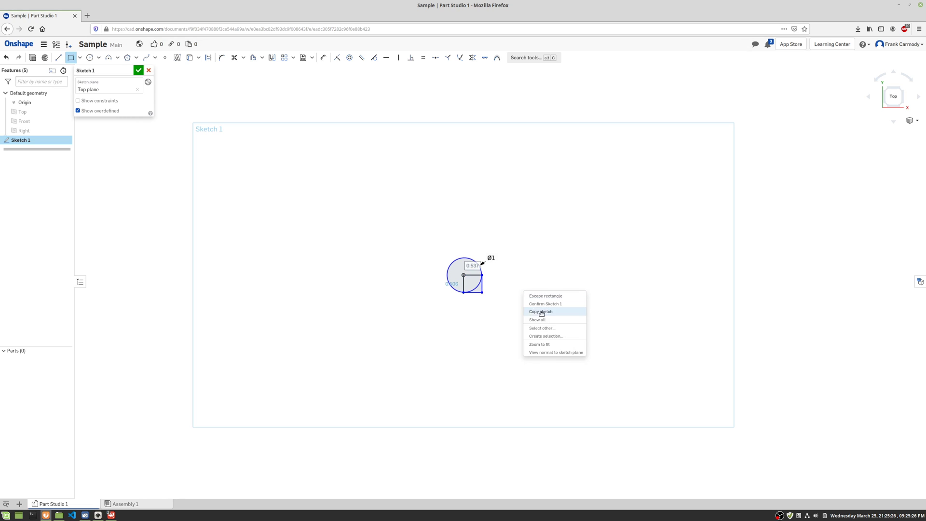
pyautogui.click(508, 293)
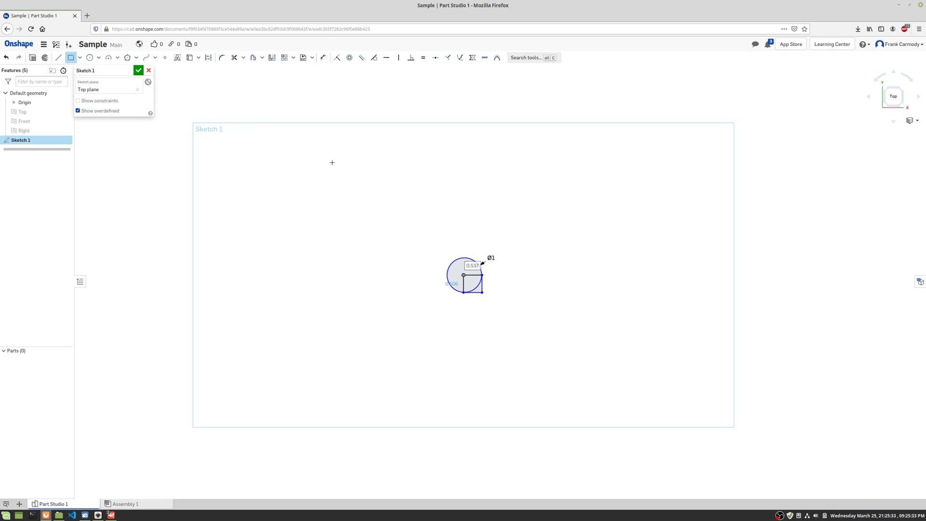
# Finish Sketch 1, show the three planes again and orbit to a tilted 3-D view.
pyautogui.click(138, 70)
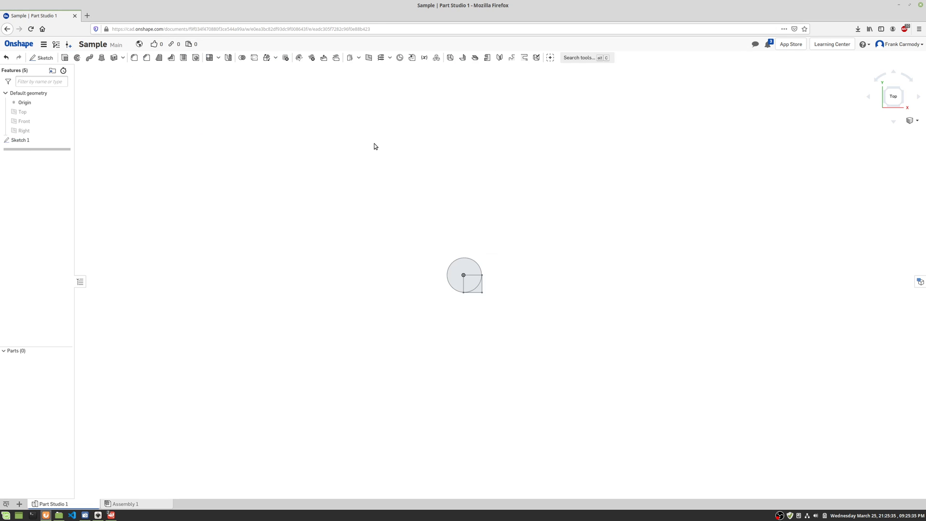
pyautogui.click(69, 112)
pyautogui.click(70, 121)
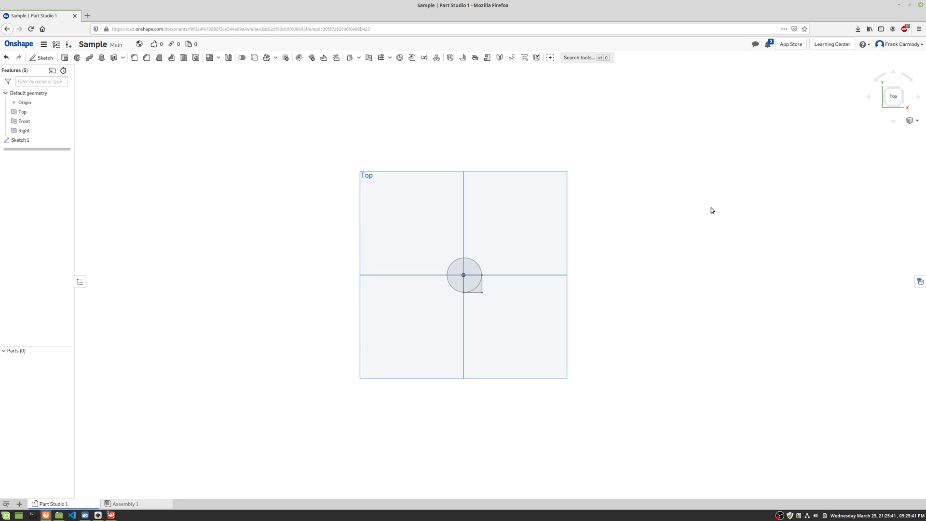
pyautogui.moveTo(712, 209)
pyautogui.mouseDown(button='right')
pyautogui.moveTo(692, 159)
pyautogui.moveTo(734, 187)
pyautogui.moveTo(732, 205)
pyautogui.moveTo(791, 204)
pyautogui.moveTo(780, 180)
pyautogui.moveTo(784, 207)
pyautogui.moveTo(755, 184)
pyautogui.moveTo(722, 128)
pyautogui.moveTo(702, 132)
pyautogui.mouseUp(button='right')
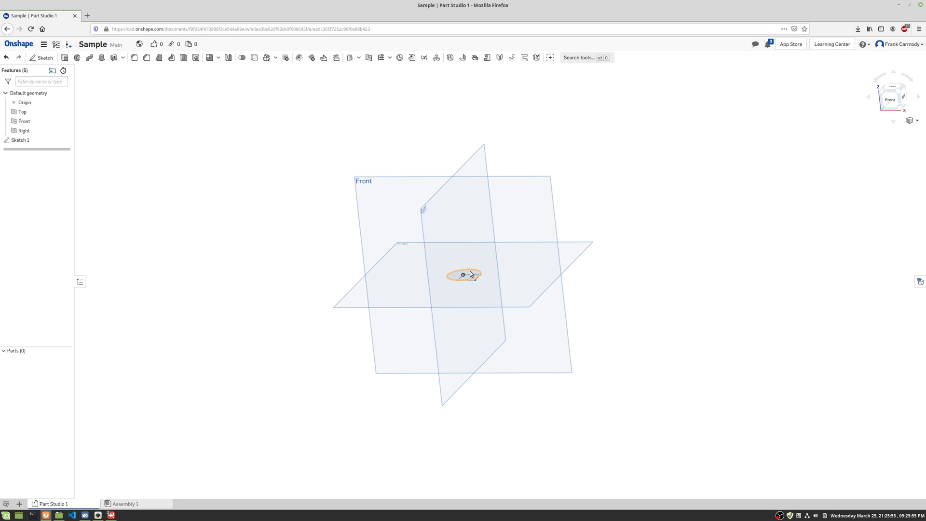
# Start Sketch 2 on the Front plane, viewed face-on.
pyautogui.click(47, 58)
pyautogui.click(488, 183)
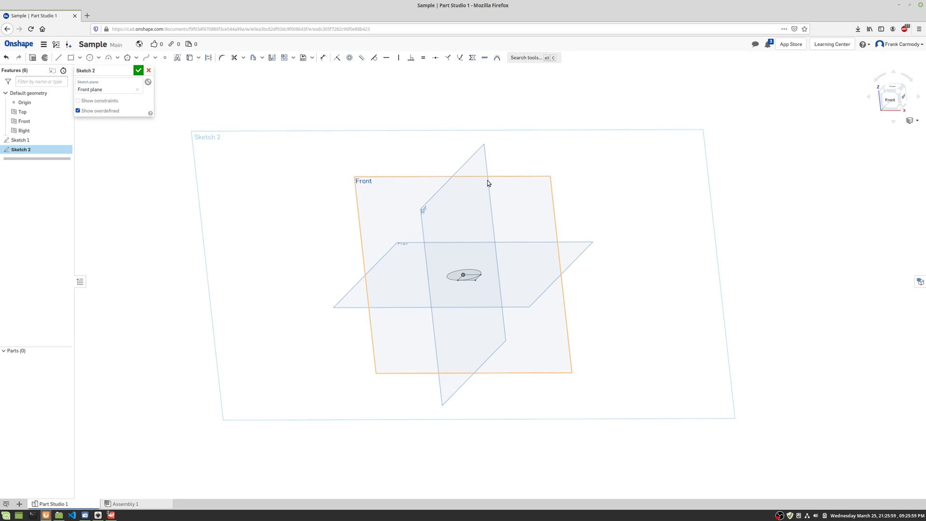
pyautogui.press('n')
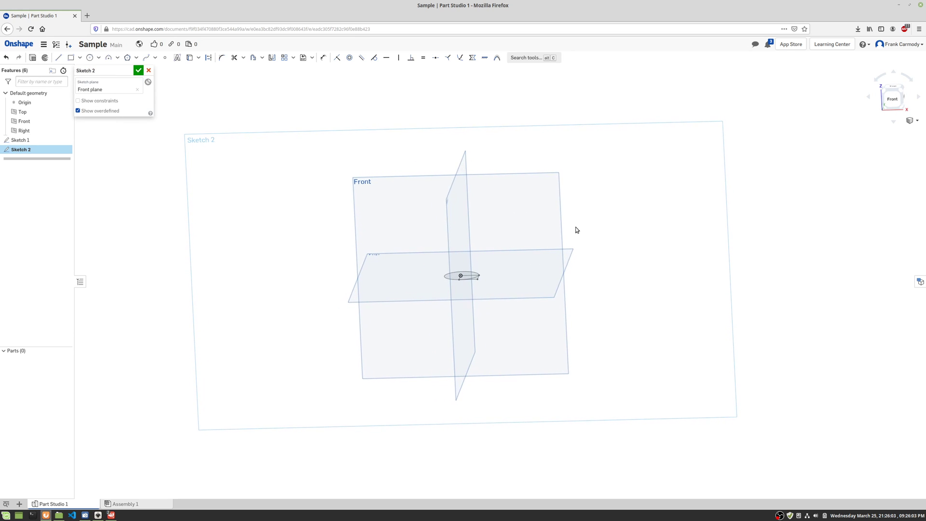
# Draw a first spline upward through the origin and discard it.
pyautogui.click(147, 58)
pyautogui.click(460, 350)
pyautogui.click(468, 299)
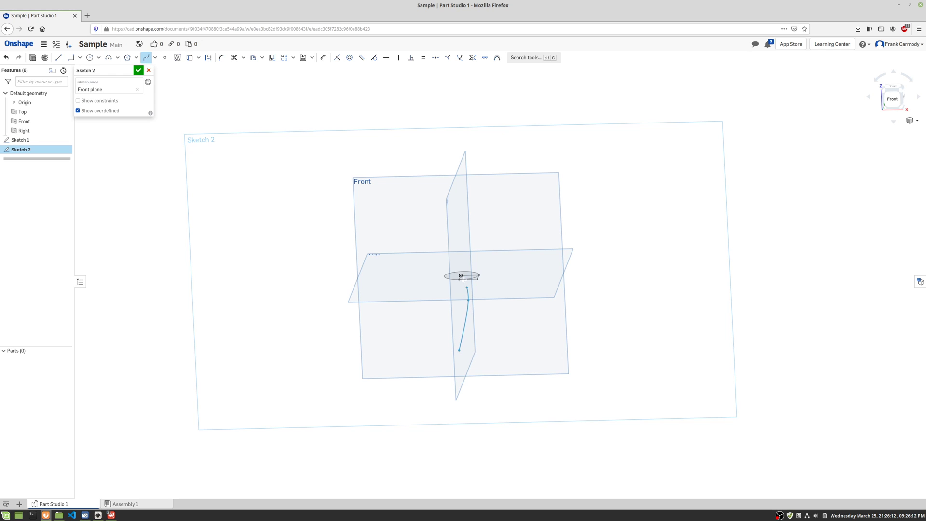
pyautogui.click(457, 253)
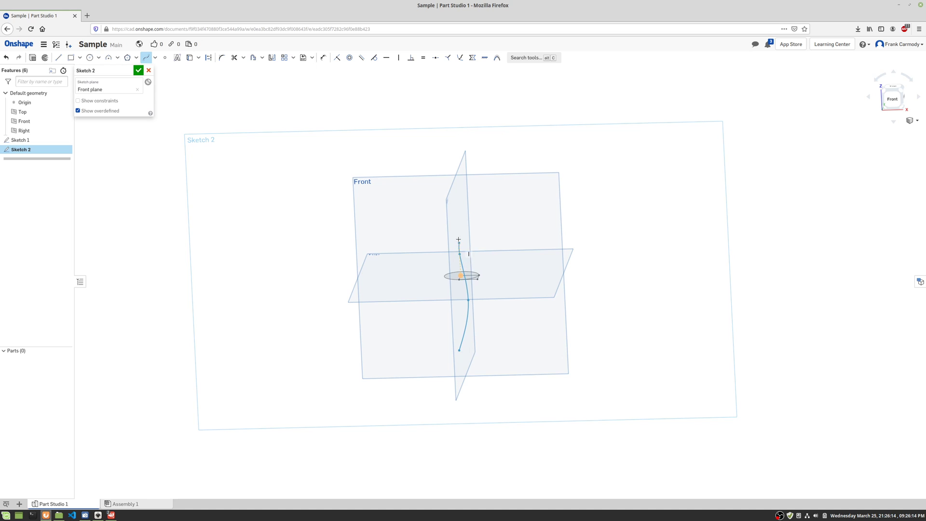
pyautogui.click(464, 203)
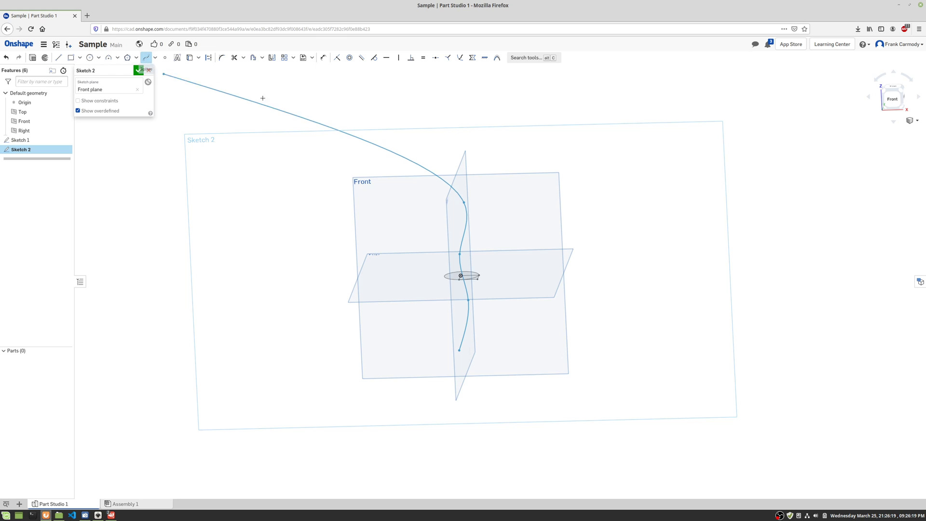
pyautogui.doubleClick(176, 67)
pyautogui.click(147, 58)
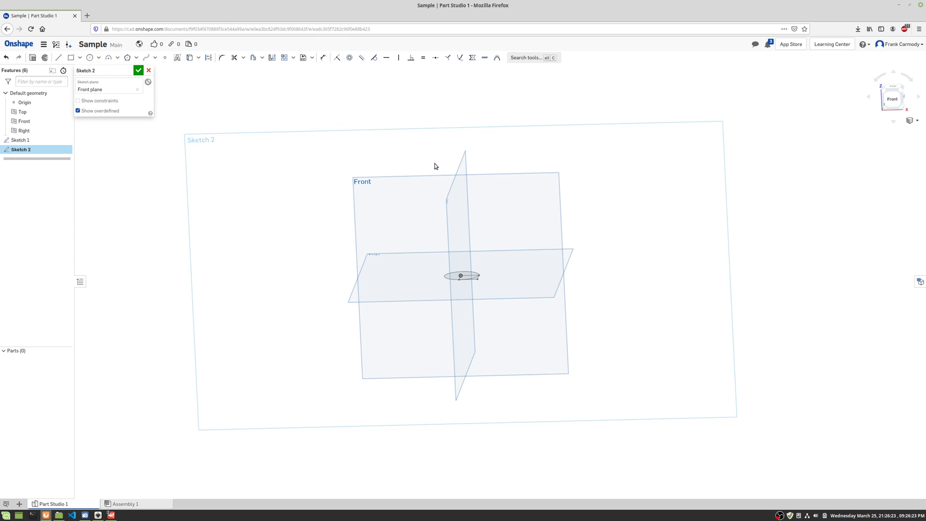
# Draw an S-shaped spline from the bottom to the top of the Front plane through the origin.
pyautogui.click(463, 168)
pyautogui.click(147, 57)
pyautogui.click(451, 369)
pyautogui.click(465, 303)
pyautogui.click(456, 195)
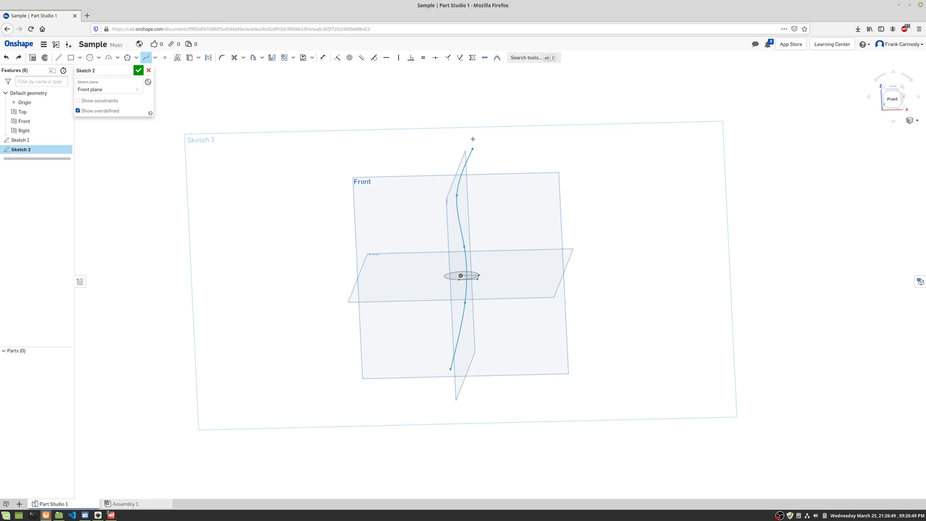
pyautogui.doubleClick(474, 121)
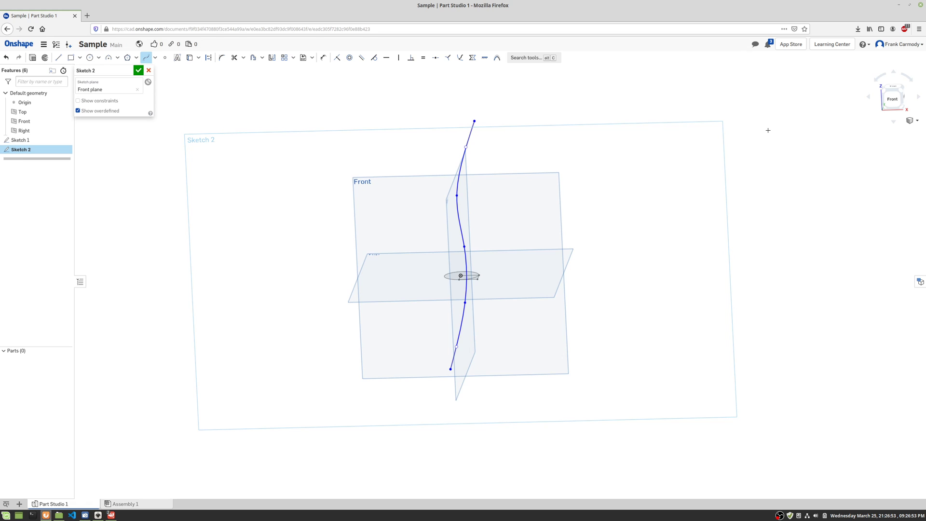
pyautogui.moveTo(768, 131)
pyautogui.mouseDown(button='right')
pyautogui.moveTo(754, 74)
pyautogui.moveTo(730, 54)
pyautogui.moveTo(681, 48)
pyautogui.moveTo(659, 70)
pyautogui.moveTo(738, 97)
pyautogui.mouseUp(button='right')
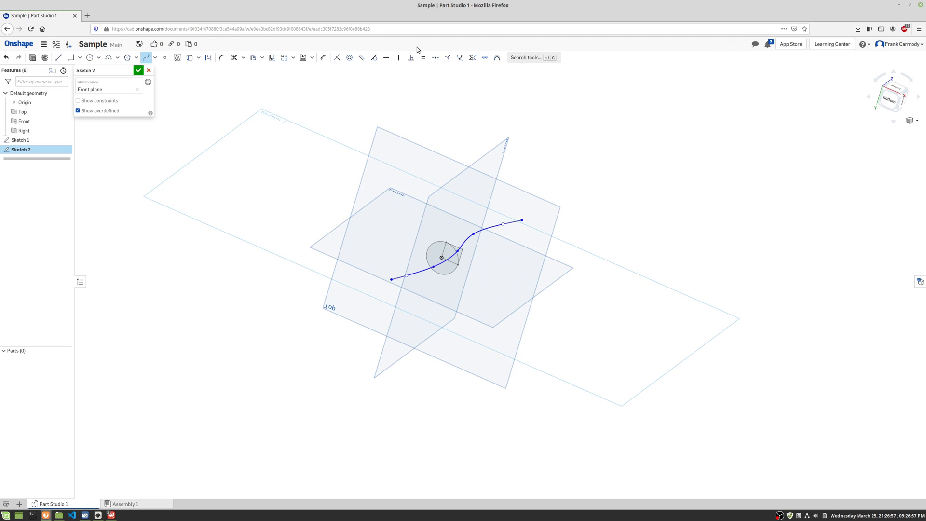
# Finish Sketch 2 and start a Sweep using the Sketch 1 circle and rectangle regions as profile.
pyautogui.click(139, 71)
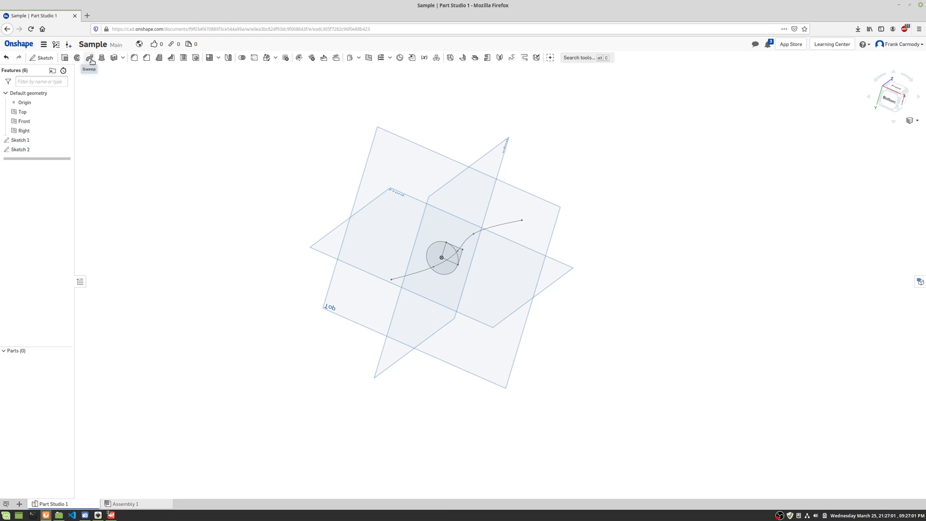
pyautogui.click(88, 59)
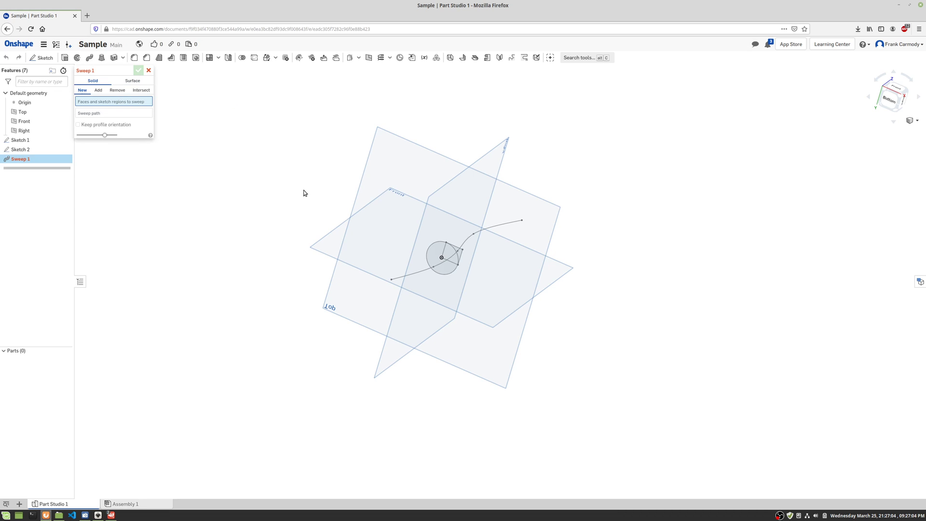
pyautogui.click(442, 255)
pyautogui.click(449, 254)
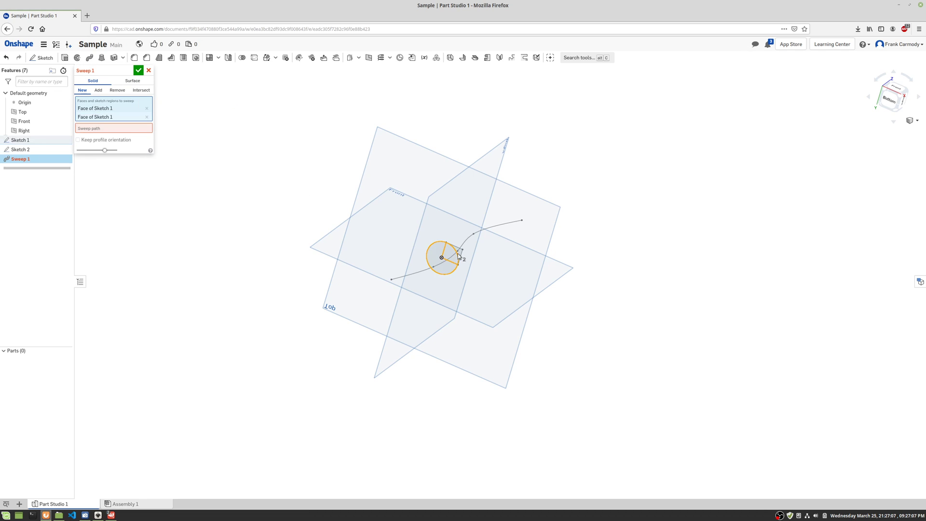
pyautogui.click(468, 255)
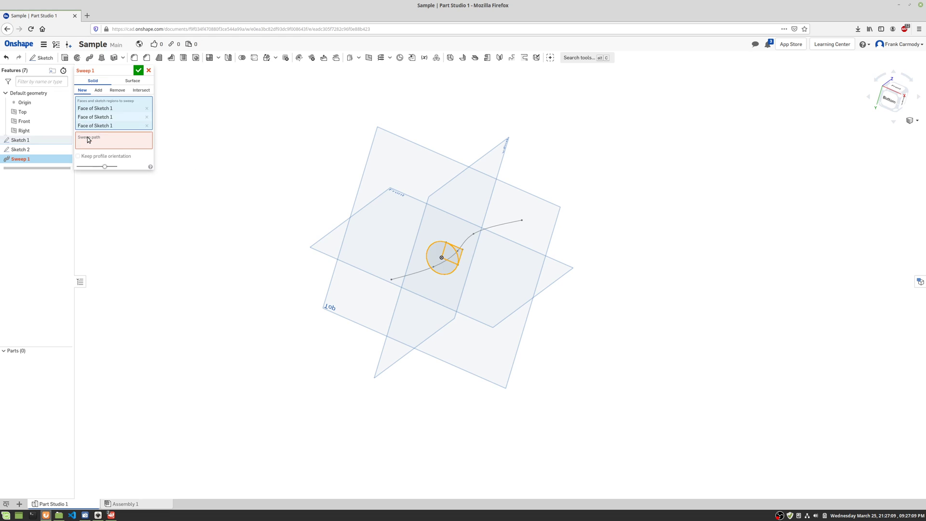
# Set the Sketch 2 spline as the sweep path, previewing the solid tube Part 1.
pyautogui.click(109, 137)
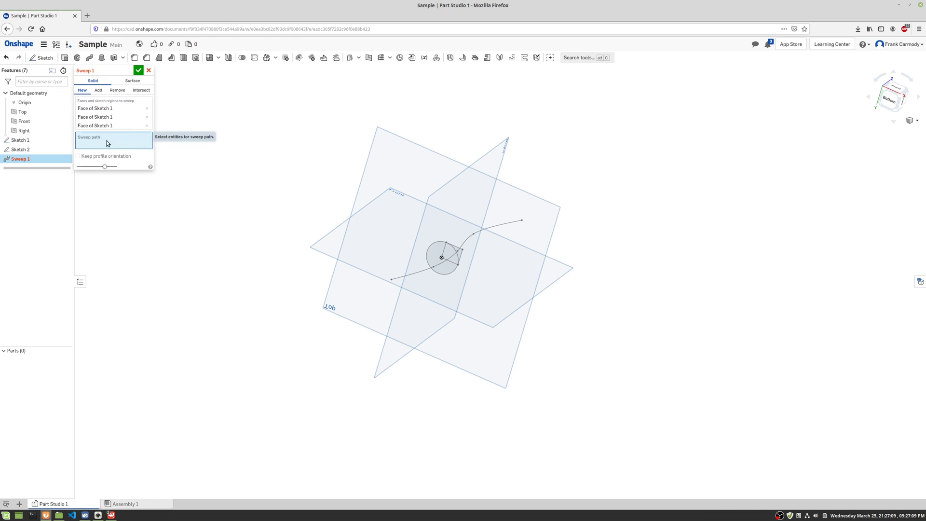
pyautogui.click(418, 275)
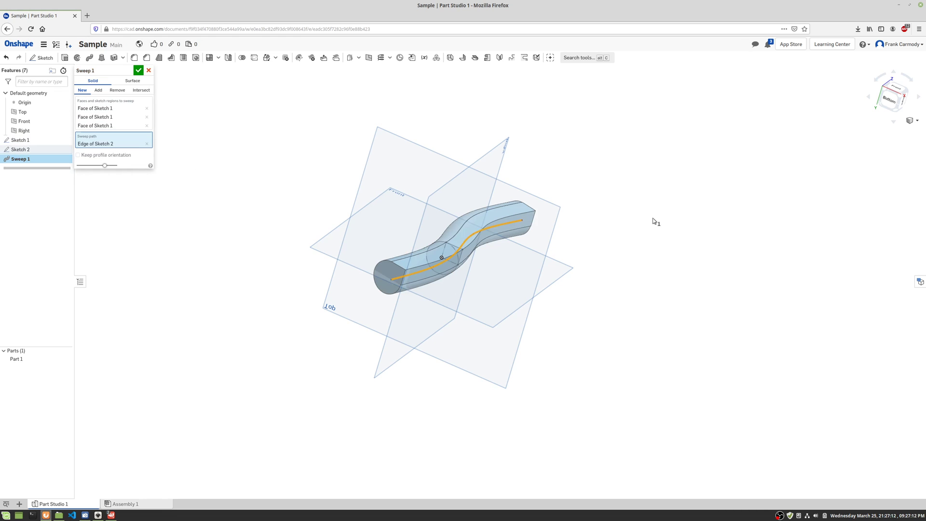
pyautogui.moveTo(652, 221)
pyautogui.mouseDown(button='right')
pyautogui.moveTo(605, 186)
pyautogui.moveTo(595, 227)
pyautogui.moveTo(624, 260)
pyautogui.mouseUp(button='right')
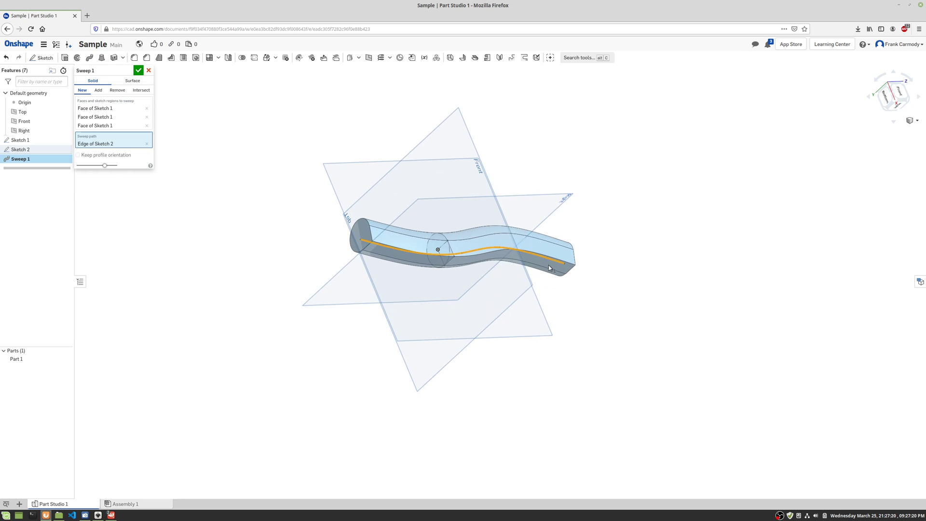
# Orbit the swept tube to inspect it from several angles, ending with a view from underneath.
pyautogui.moveTo(577, 293)
pyautogui.mouseDown(button='right')
pyautogui.moveTo(595, 263)
pyautogui.moveTo(595, 272)
pyautogui.mouseUp(button='right')
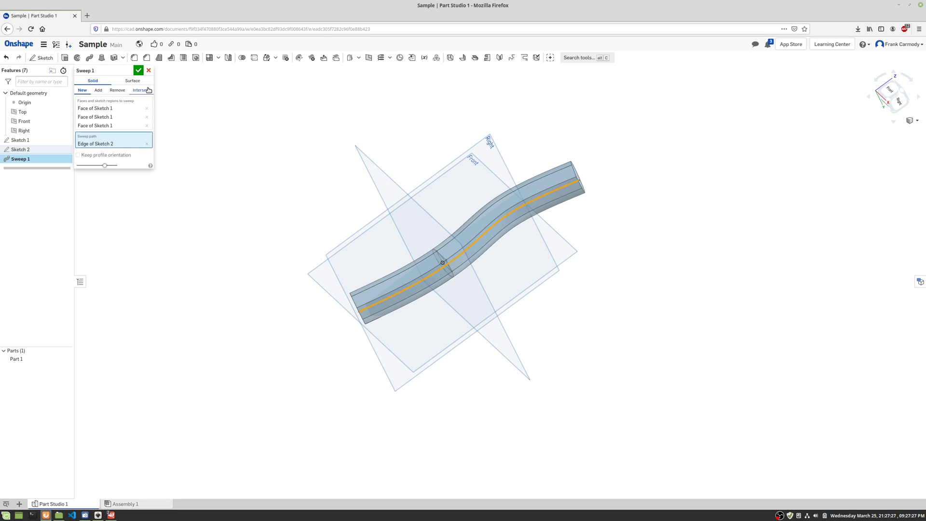
pyautogui.moveTo(594, 301)
pyautogui.mouseDown(button='right')
pyautogui.moveTo(645, 270)
pyautogui.moveTo(610, 279)
pyautogui.moveTo(657, 325)
pyautogui.moveTo(677, 268)
pyautogui.moveTo(654, 272)
pyautogui.mouseUp(button='right')
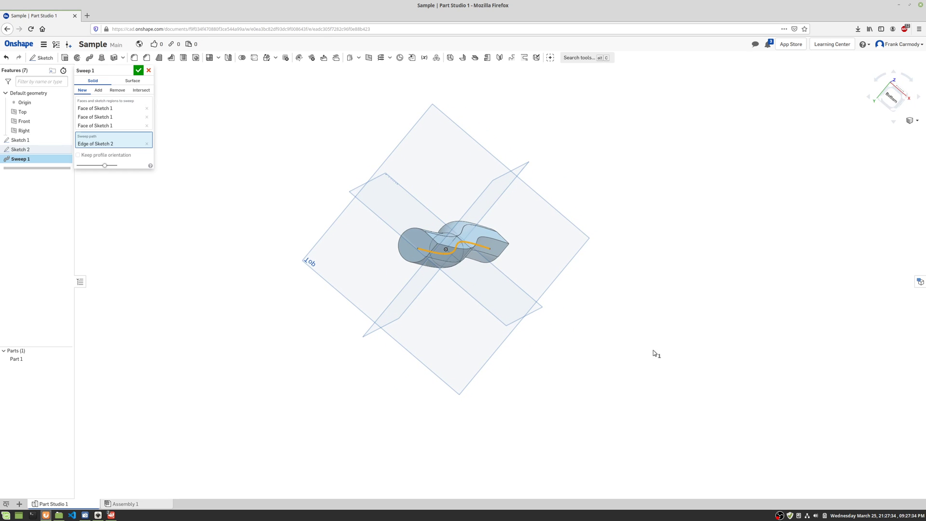